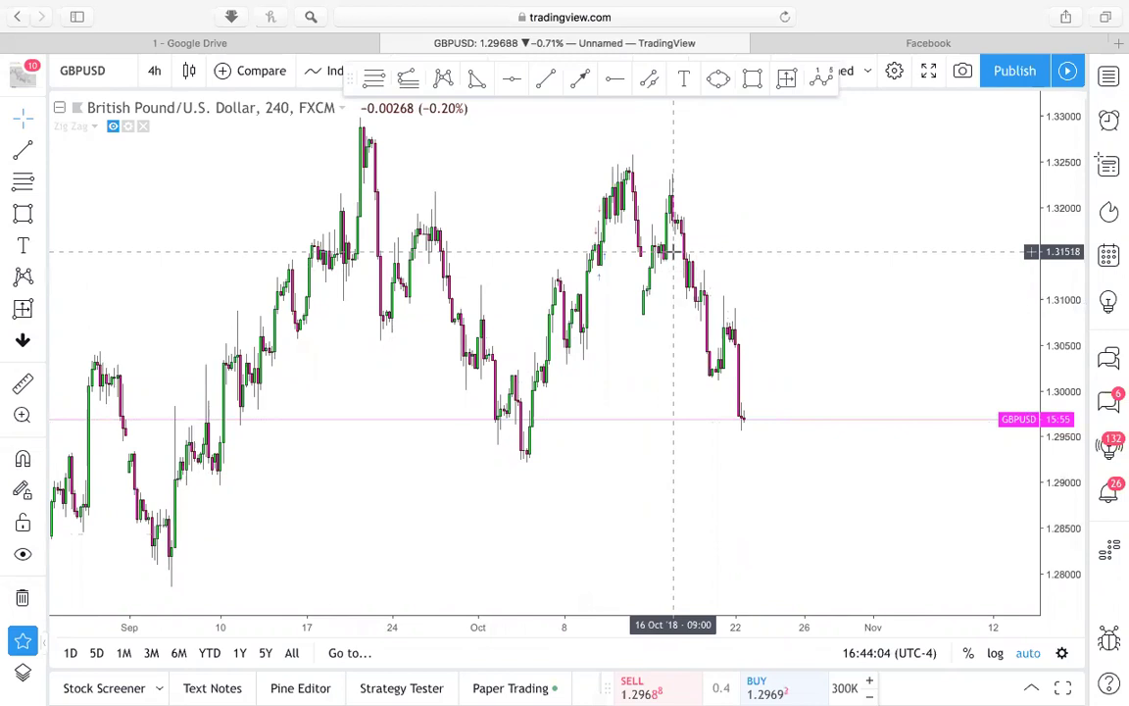
Step: Scroll the GBPUSD 4h chart back to show late August through October
scroll(860, 303, "left", 5)
scroll(860, 303, "left", 3)
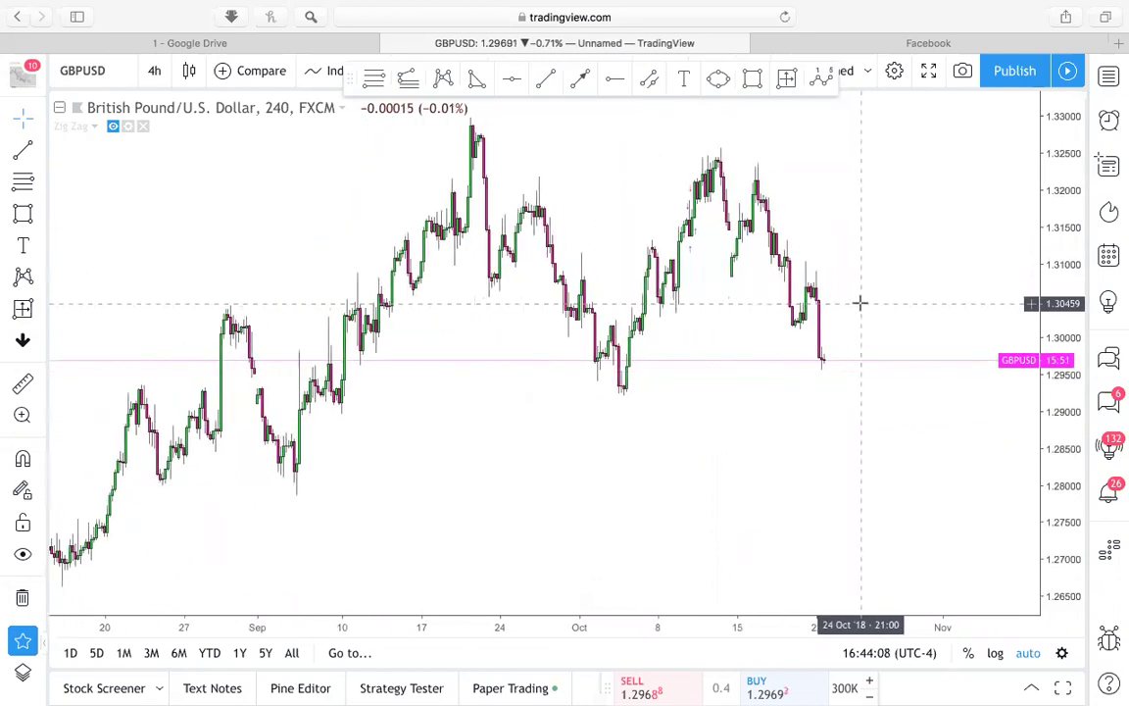
scroll(859, 302, "right", 3)
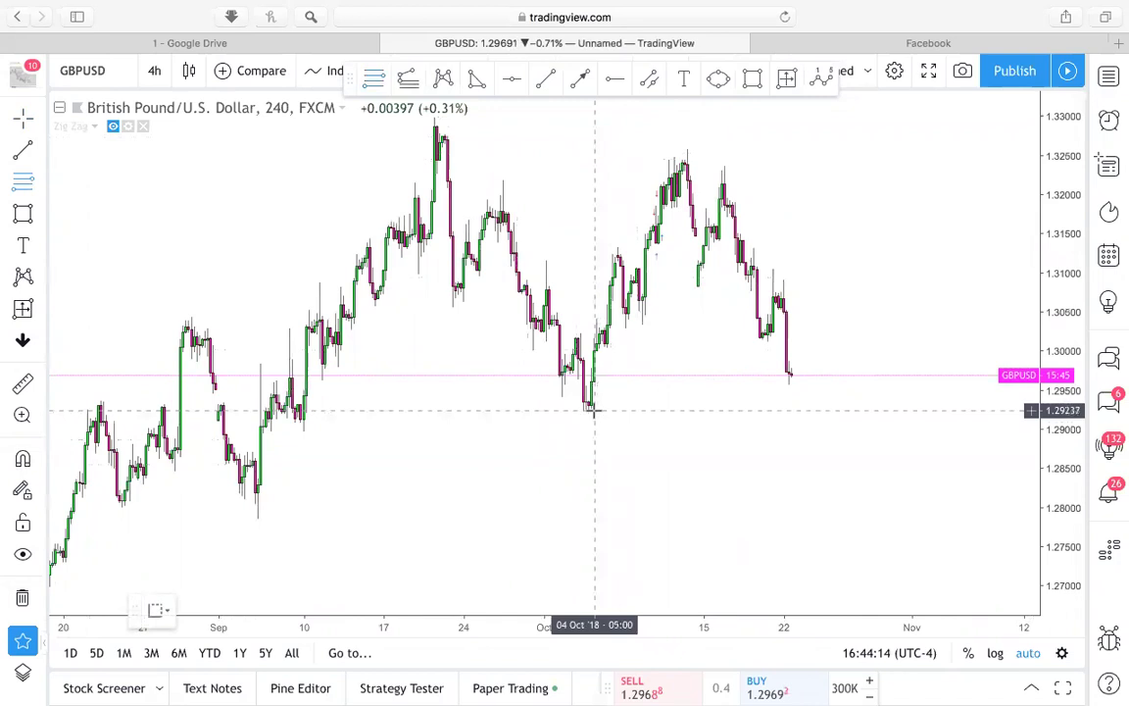
Step: Draw a Fibonacci retracement from the 04 Oct low at 1.29237 to the 1.32565 mid-October high
left_click(593, 410)
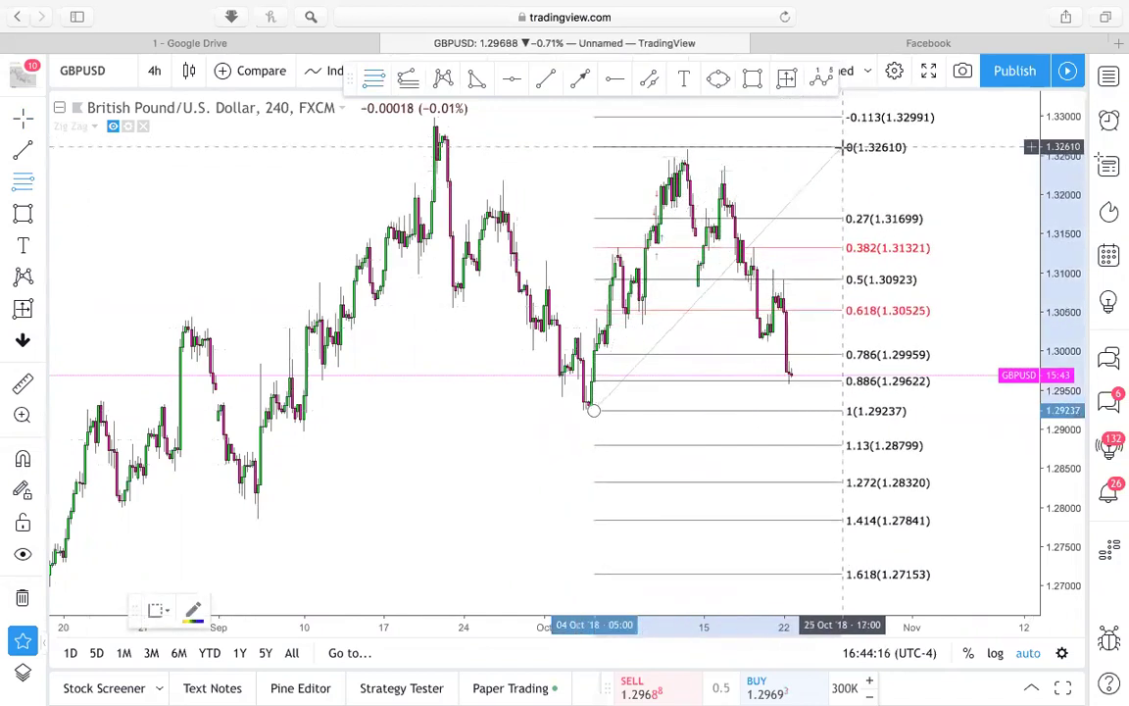
left_click(842, 151)
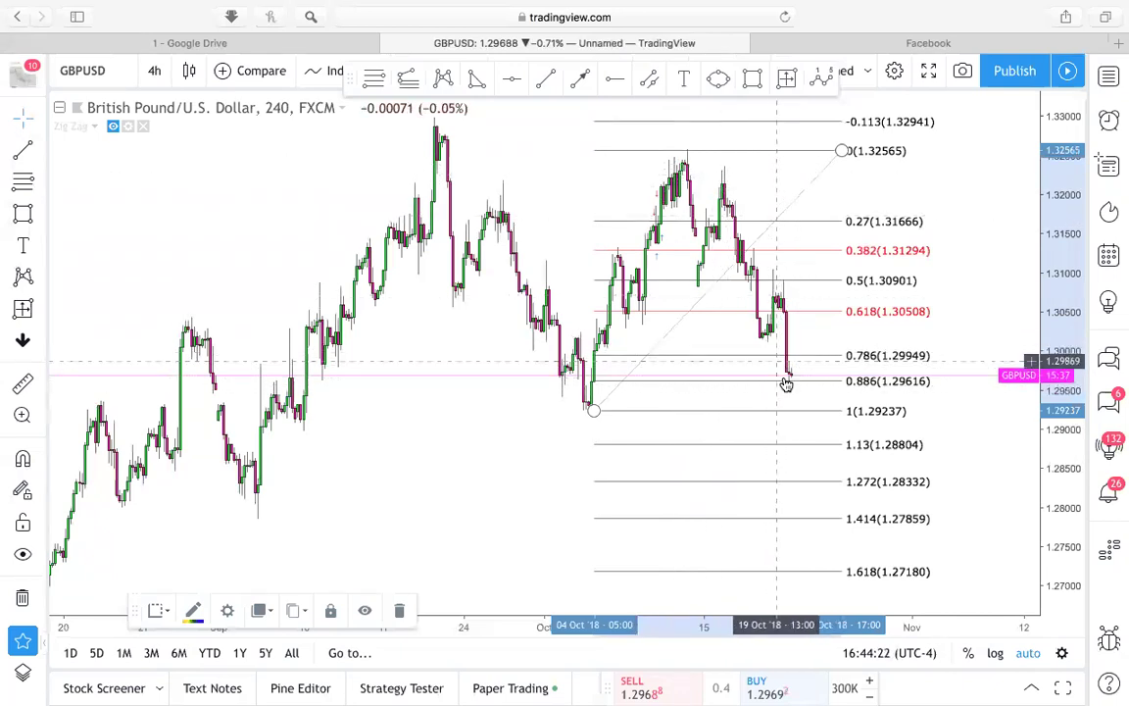
Step: Draw an XABCD pattern from the early-October low, placing D at the 0.886 retracement level
left_click(443, 79)
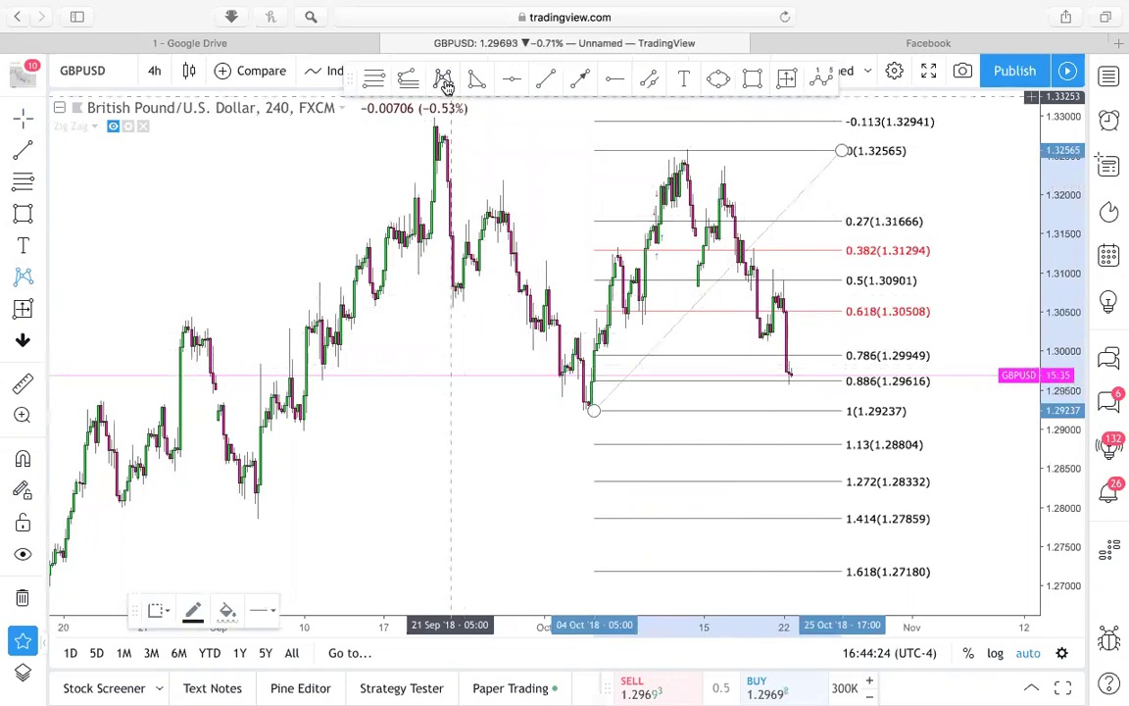
left_click(593, 410)
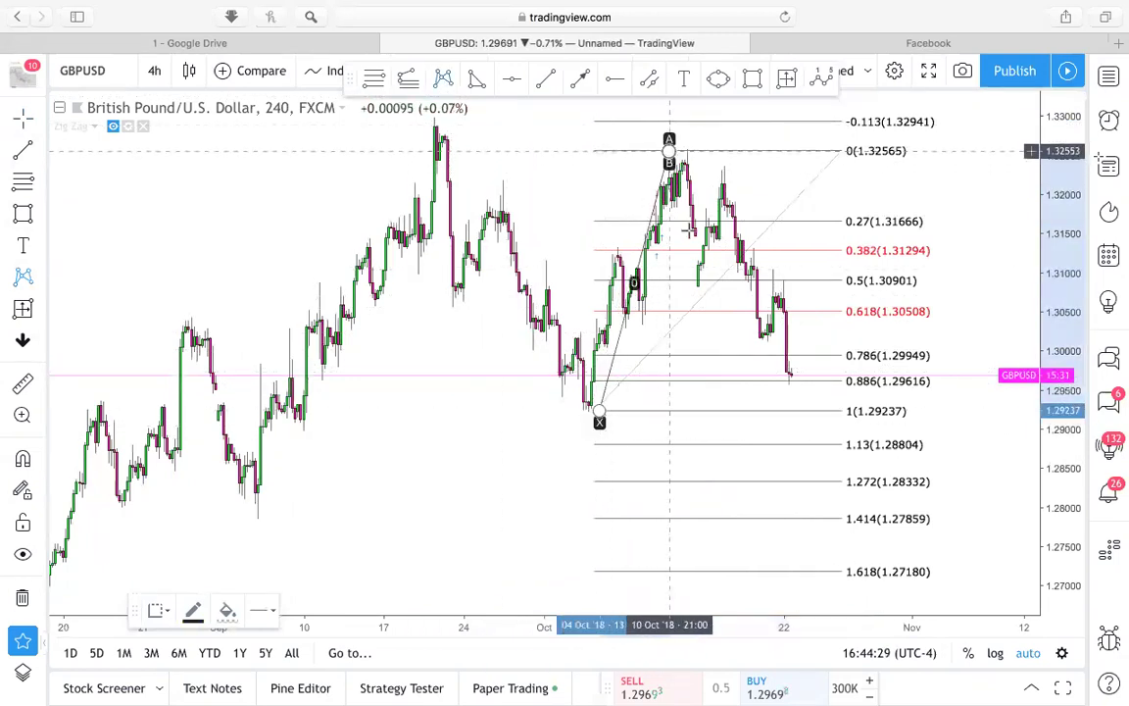
left_click(722, 173)
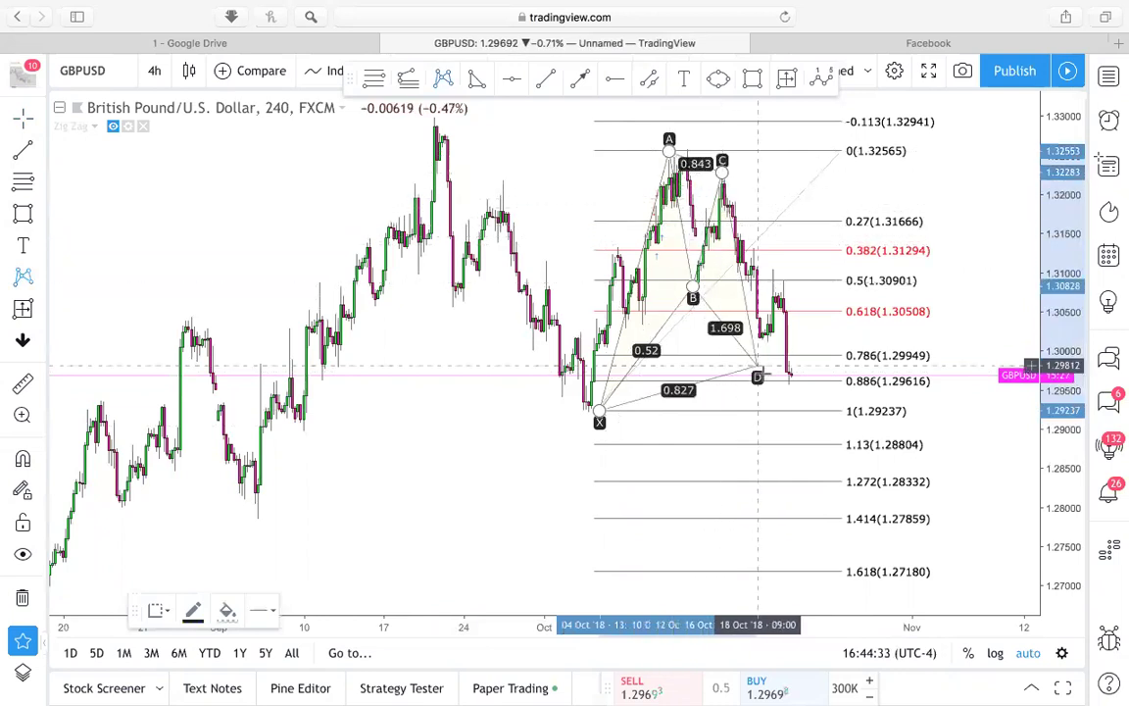
left_click(771, 380)
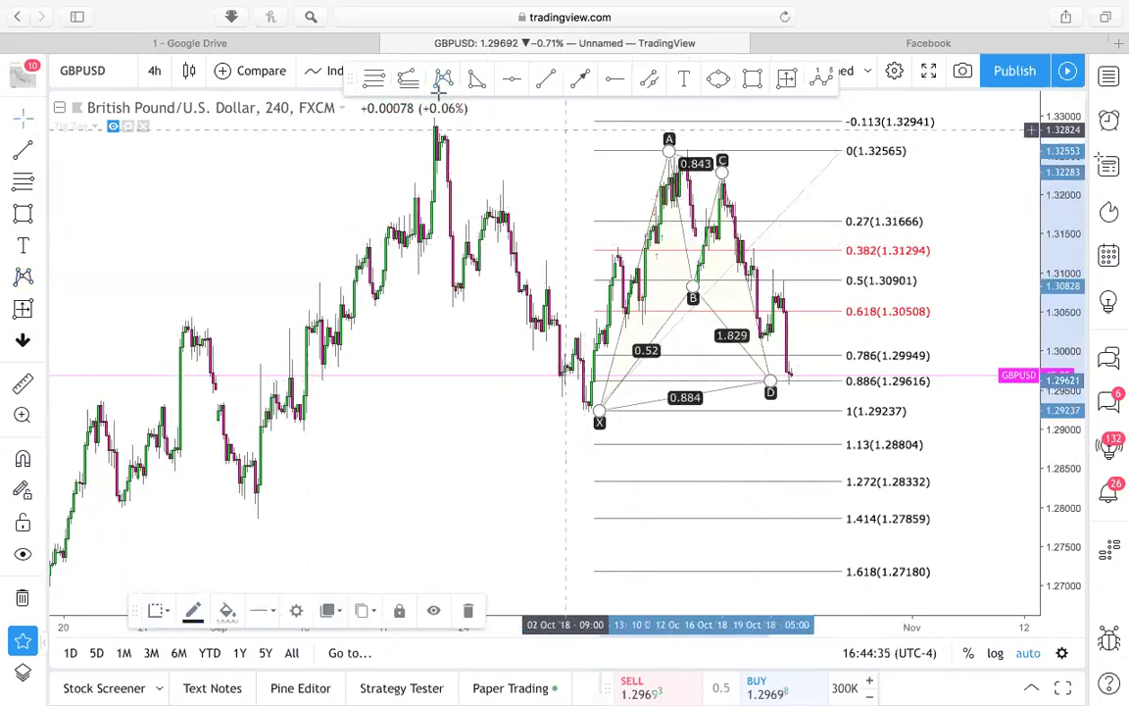
left_click(407, 78)
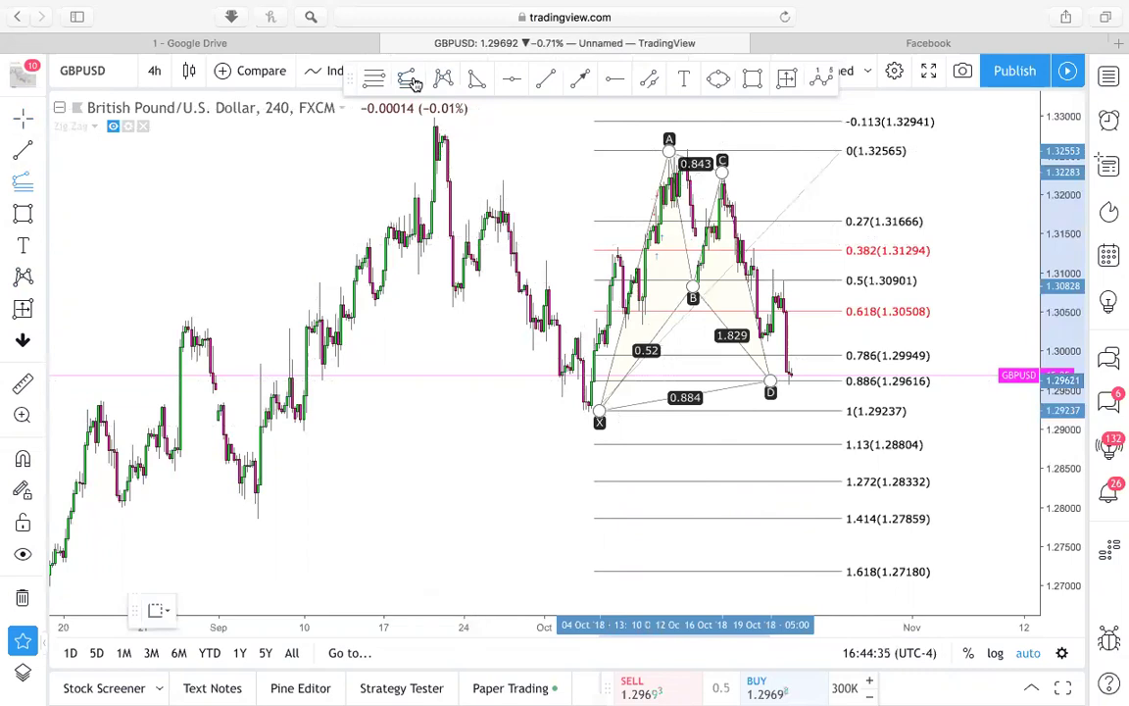
Step: Draw a trend-based Fib extension from the mid-October high, with 1.618 at 1.29743 near D
left_click(735, 150)
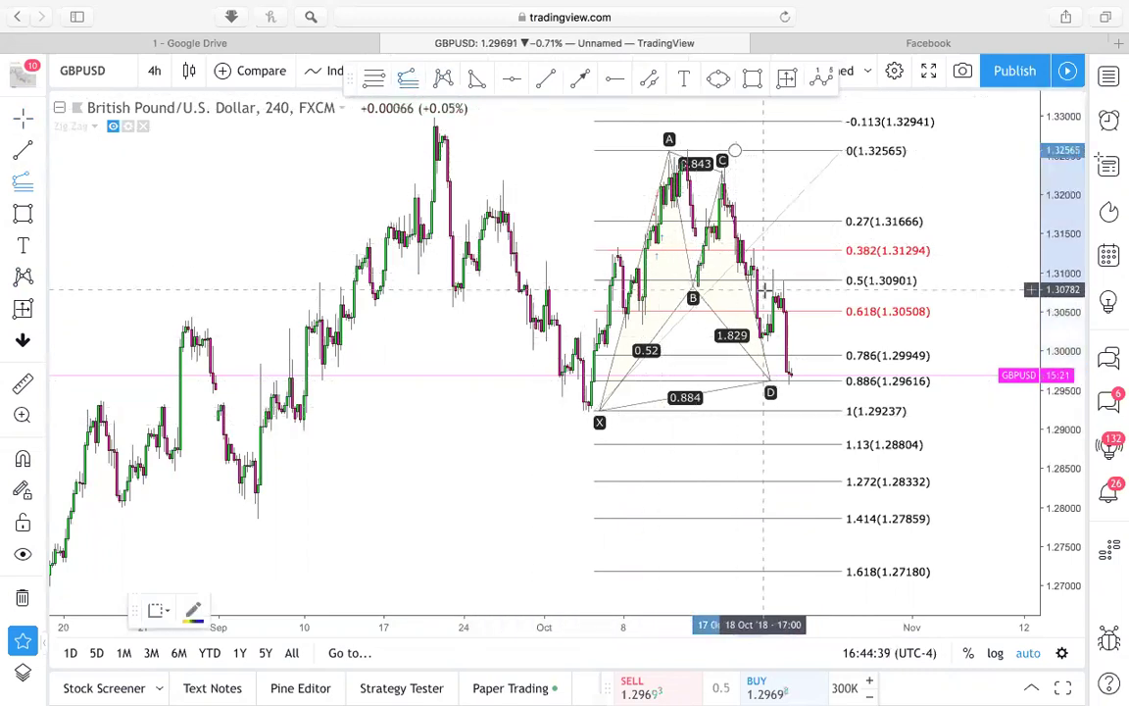
left_click(765, 285)
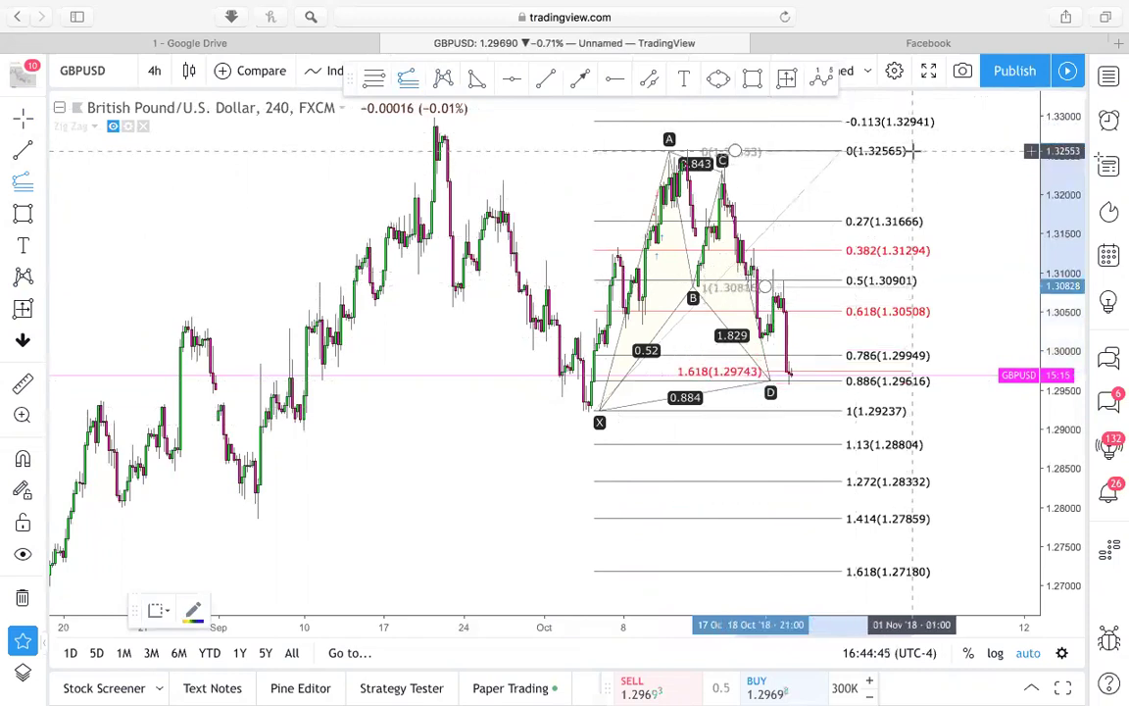
left_click(913, 150)
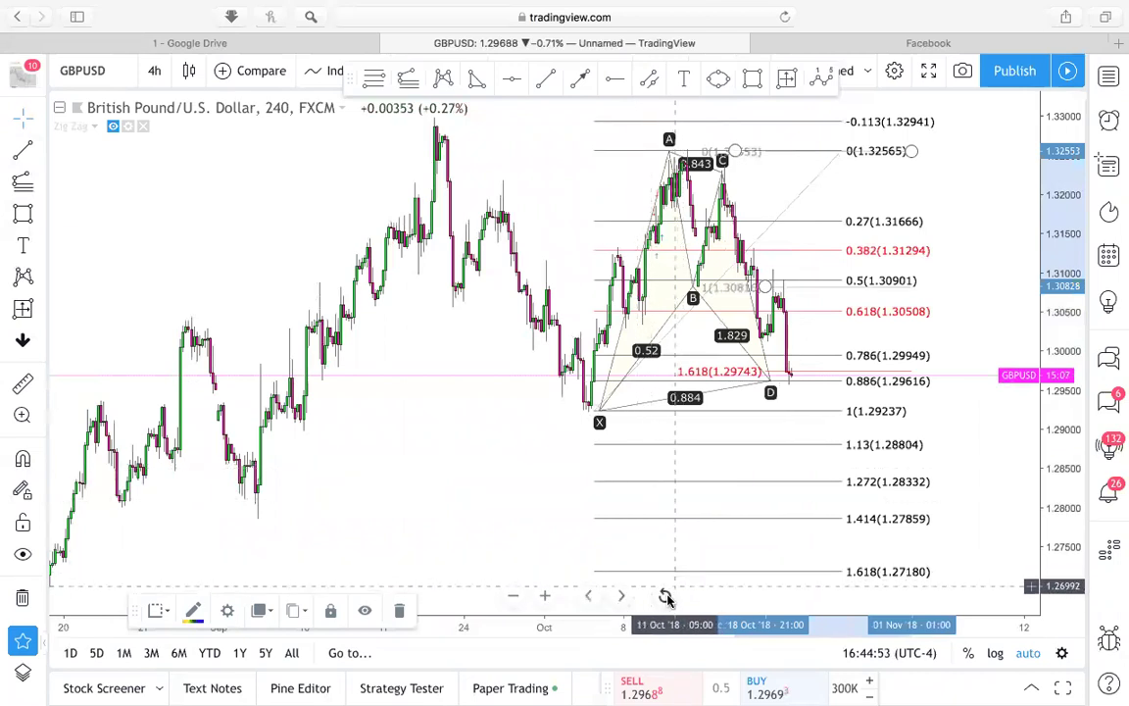
Step: Reset the chart view and delete the original Fibonacci retracement
left_click(666, 597)
scroll(743, 475, "right", 5)
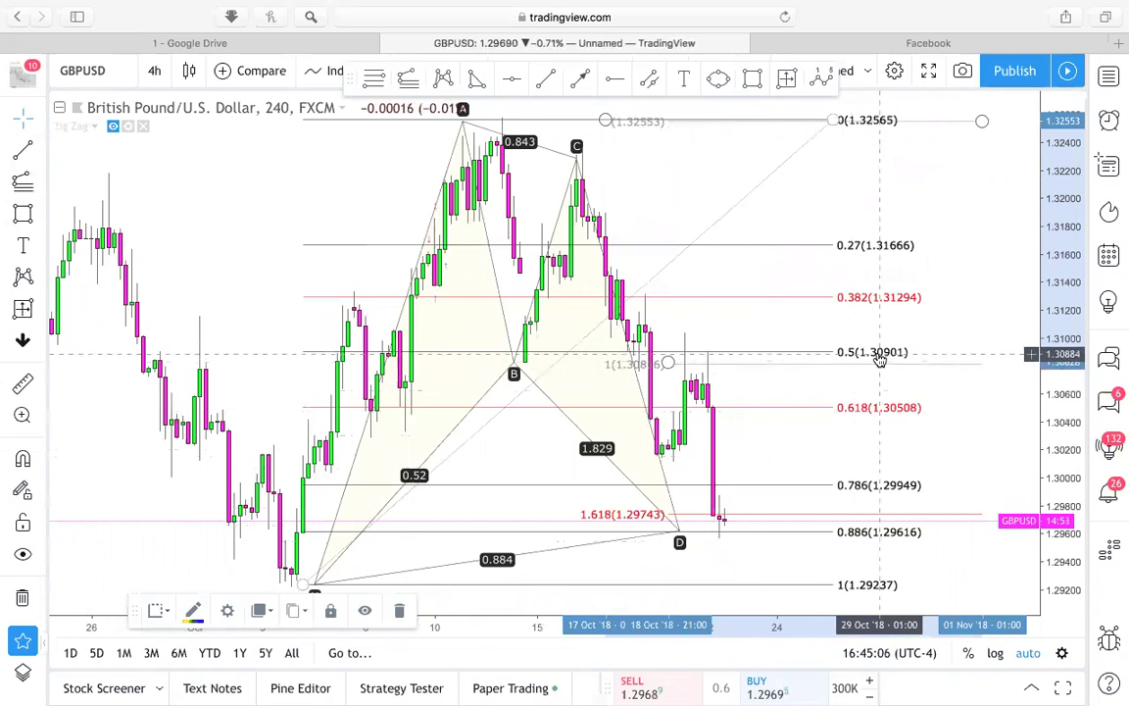
key("Delete")
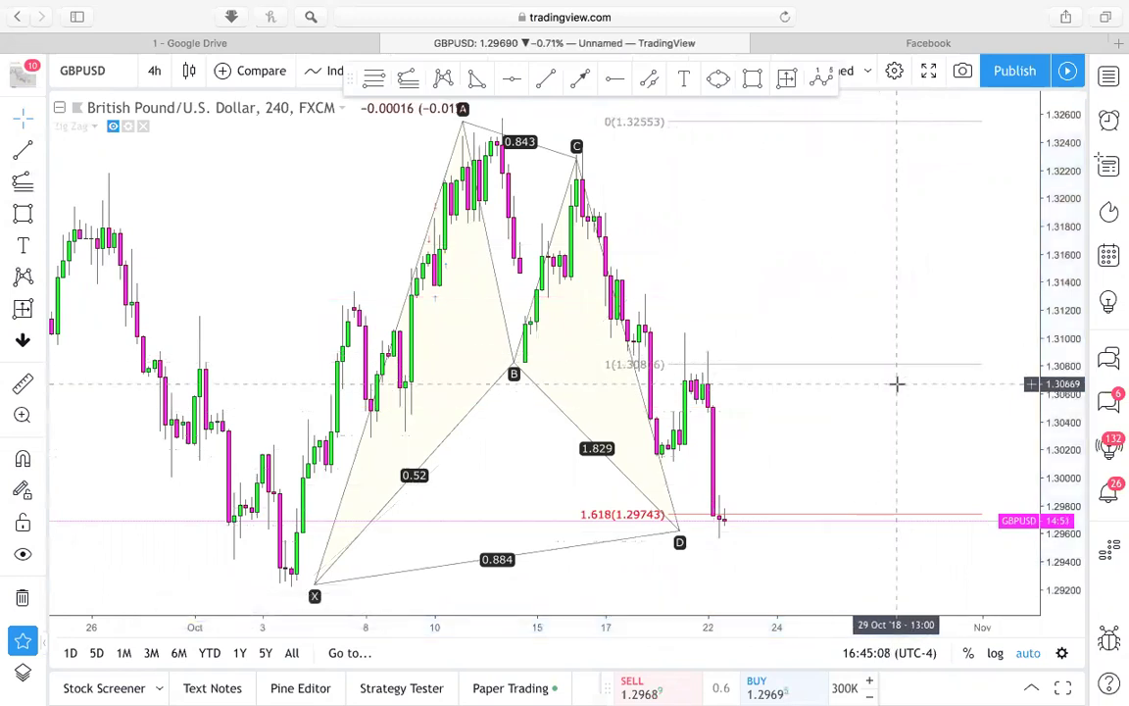
Step: Draw a new Fibonacci retracement from point A's 1.32552 high down to 1.29571, just below D
scroll(897, 383, "left", 5)
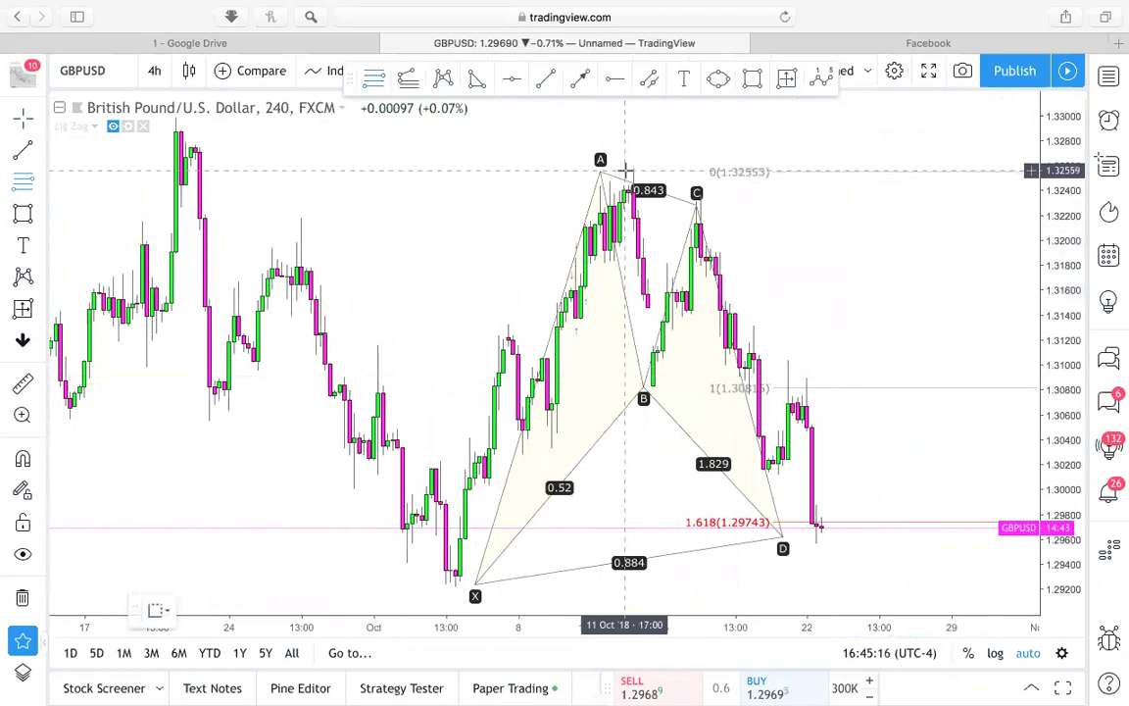
left_click(625, 171)
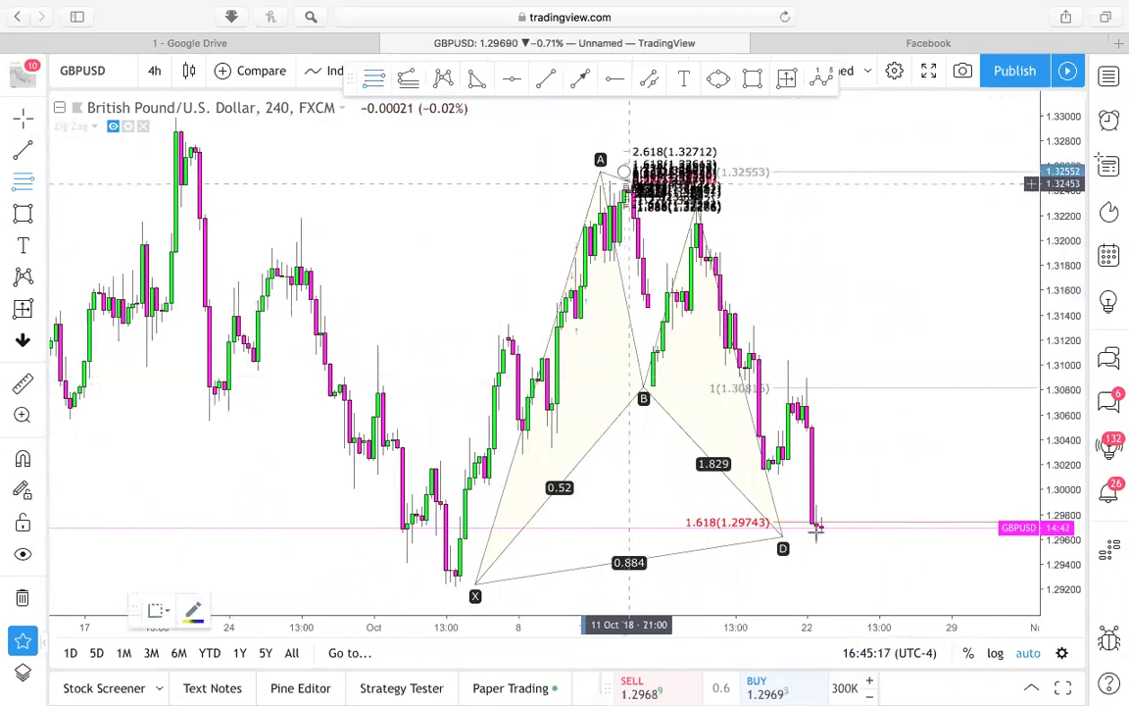
left_click(948, 542)
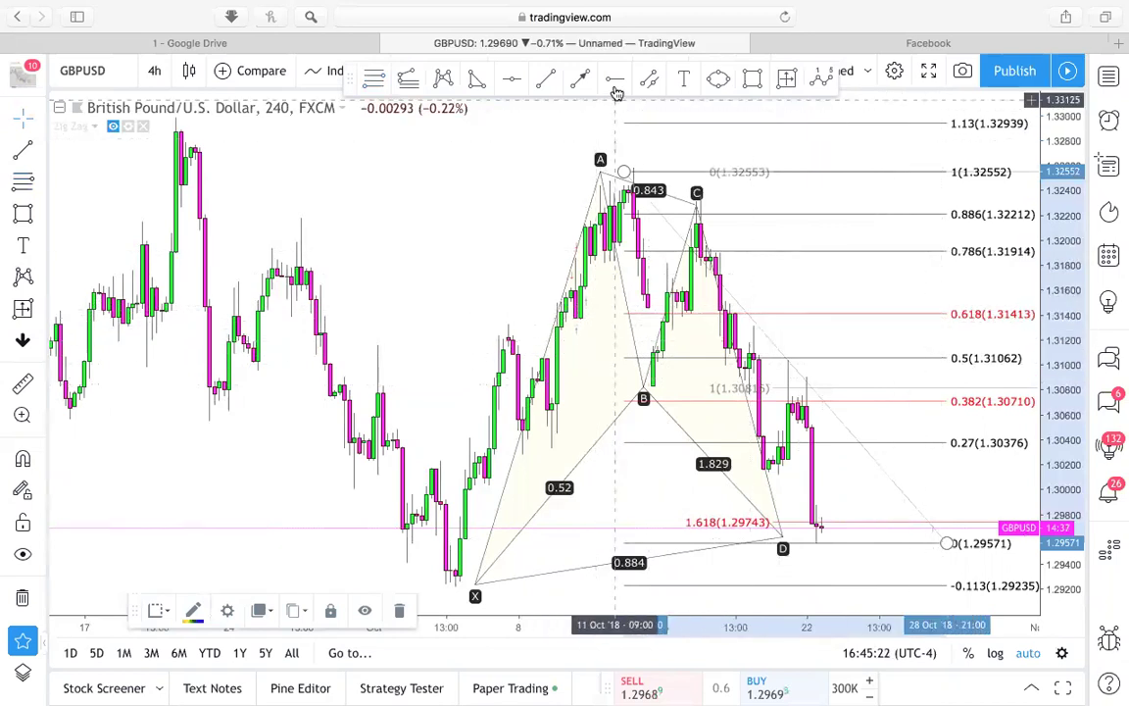
Step: Draw red target lines along the 0.382 (1.30710) and 0.618 (1.31413) retracement levels
left_click(812, 401)
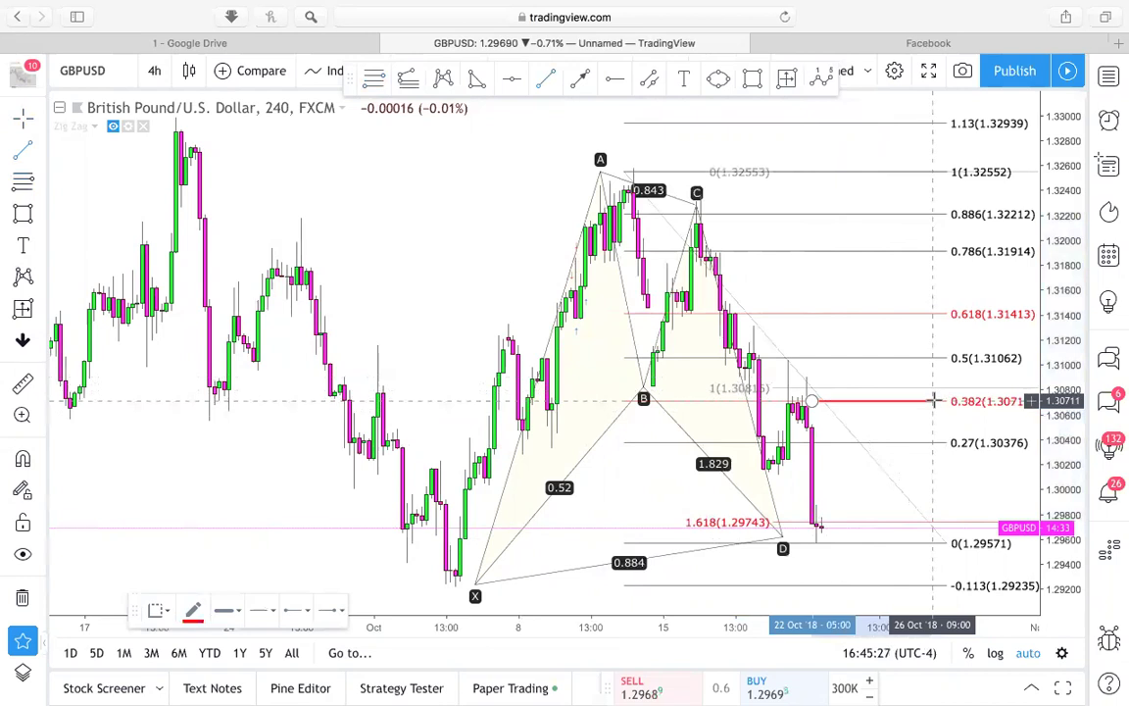
left_click(931, 401)
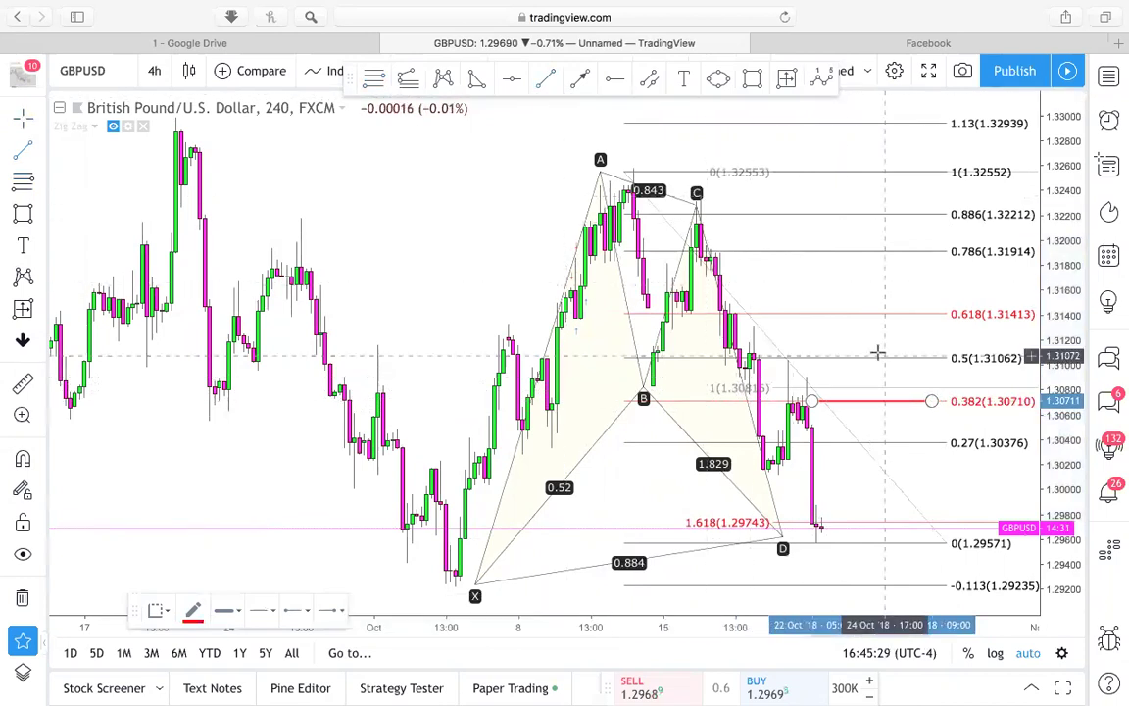
left_click(801, 314)
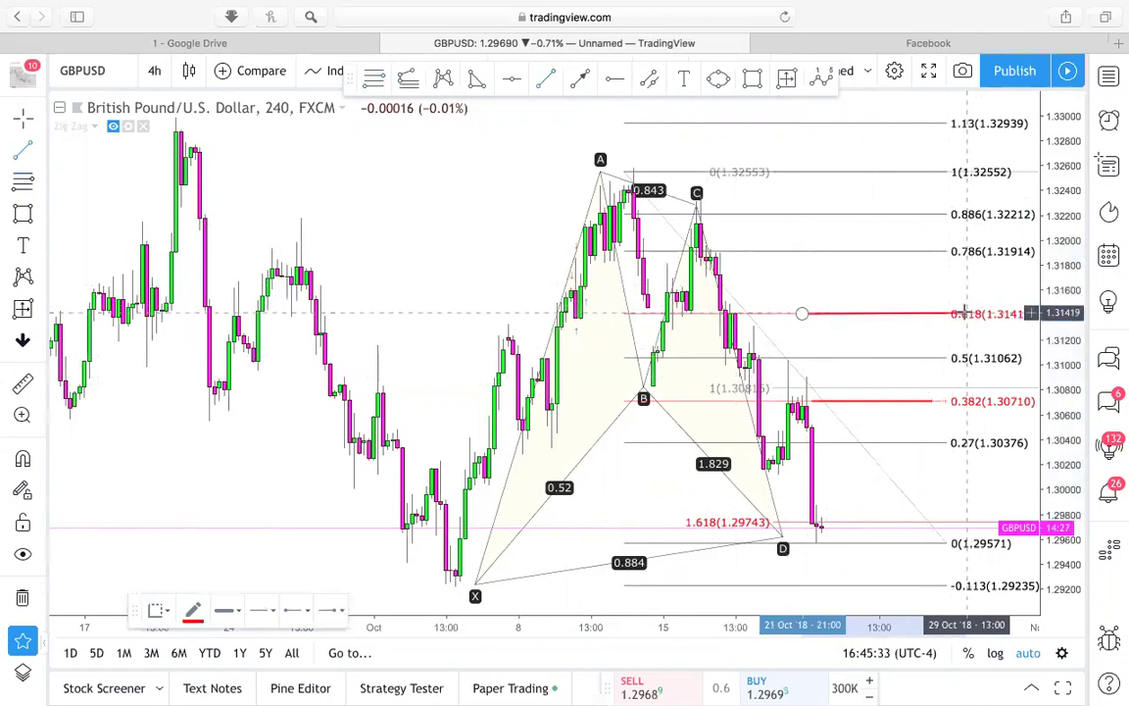
left_click(961, 314)
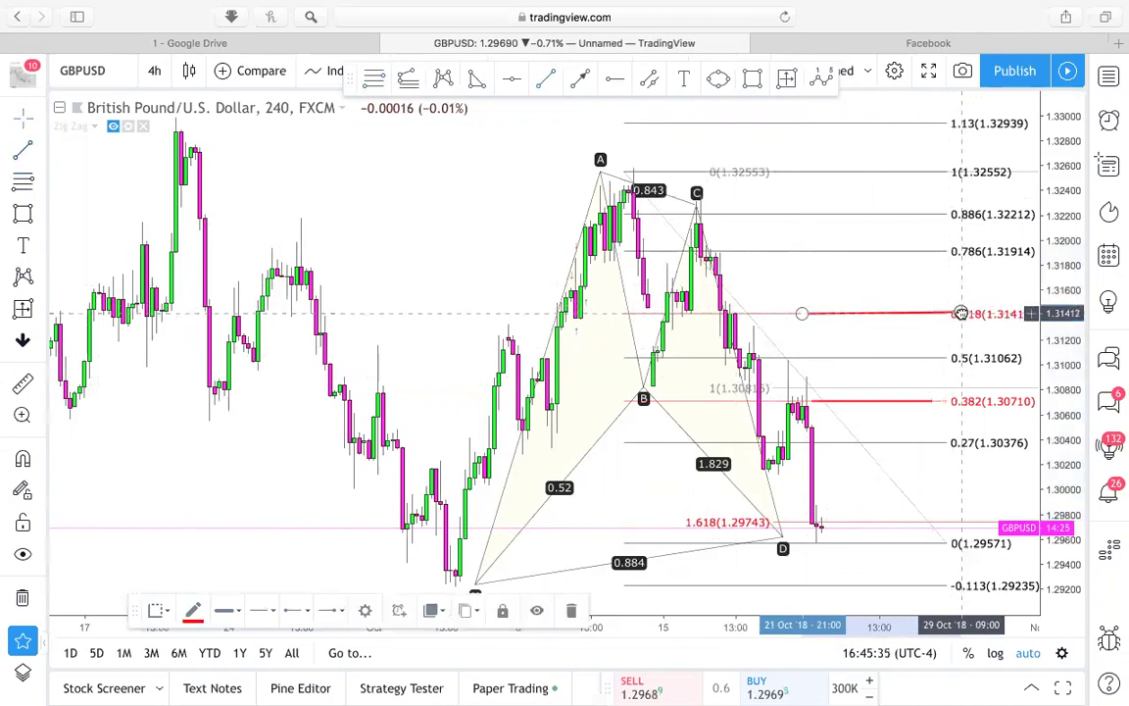
left_click(889, 259)
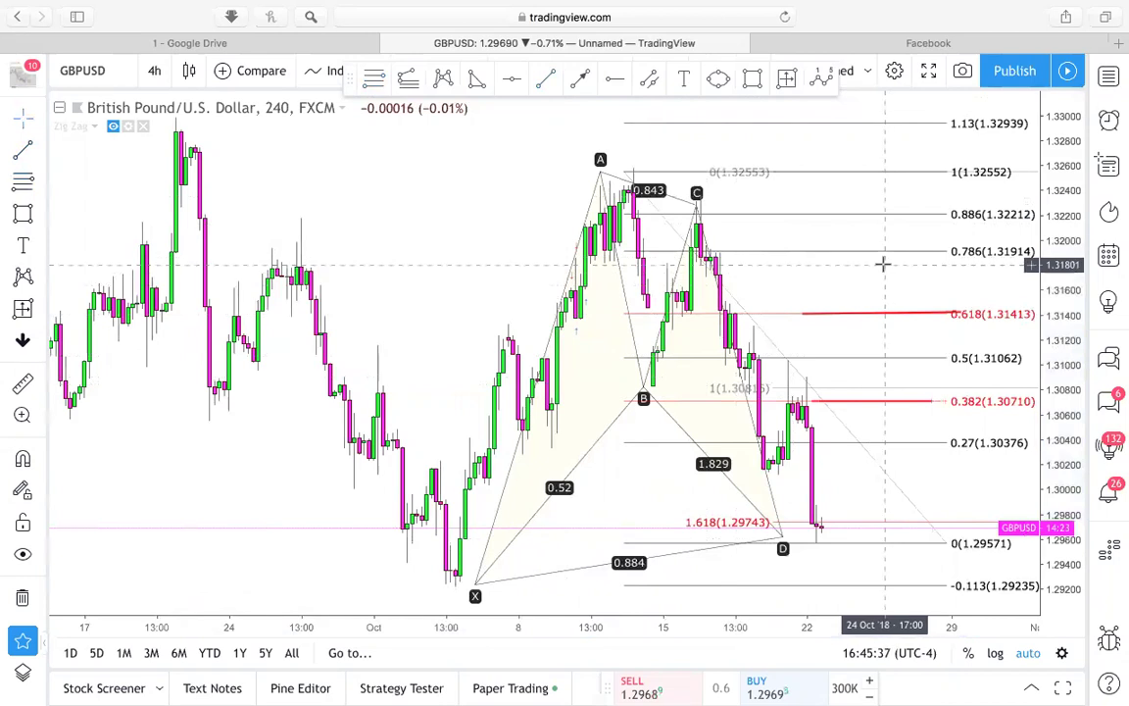
Step: Zoom out on the annotated GBPUSD chart and show the 4h interval dropdown
scroll(882, 263, "right", 5)
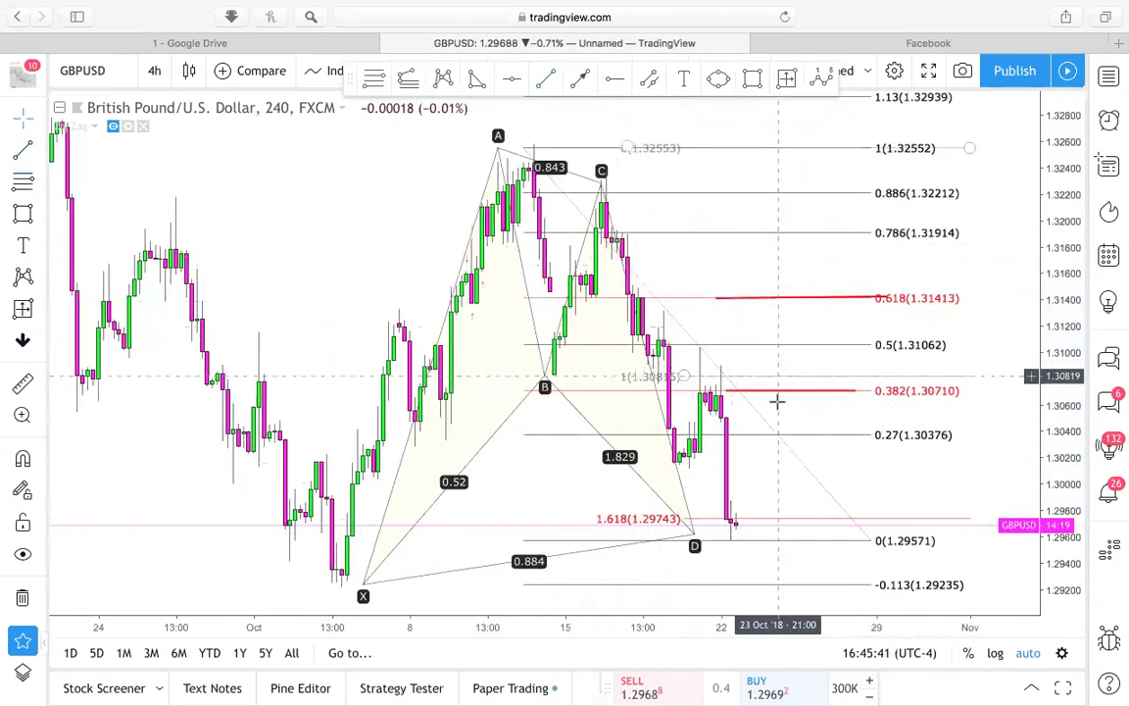
scroll(826, 400, "down", 1)
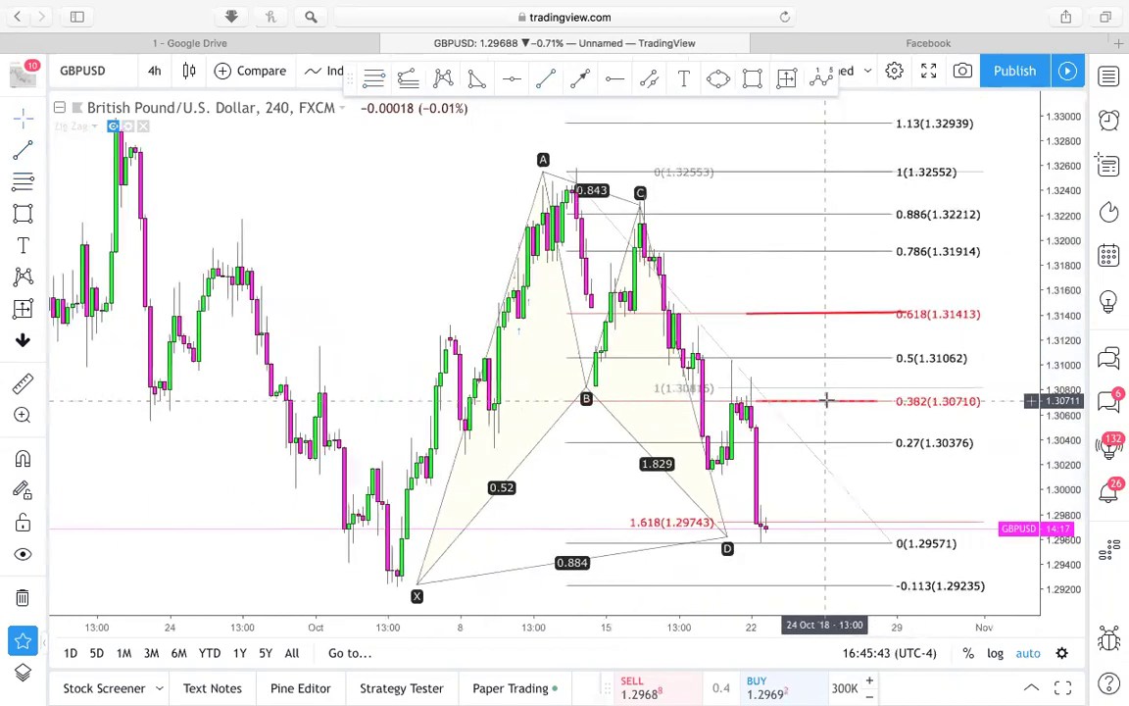
scroll(826, 400, "down", 1)
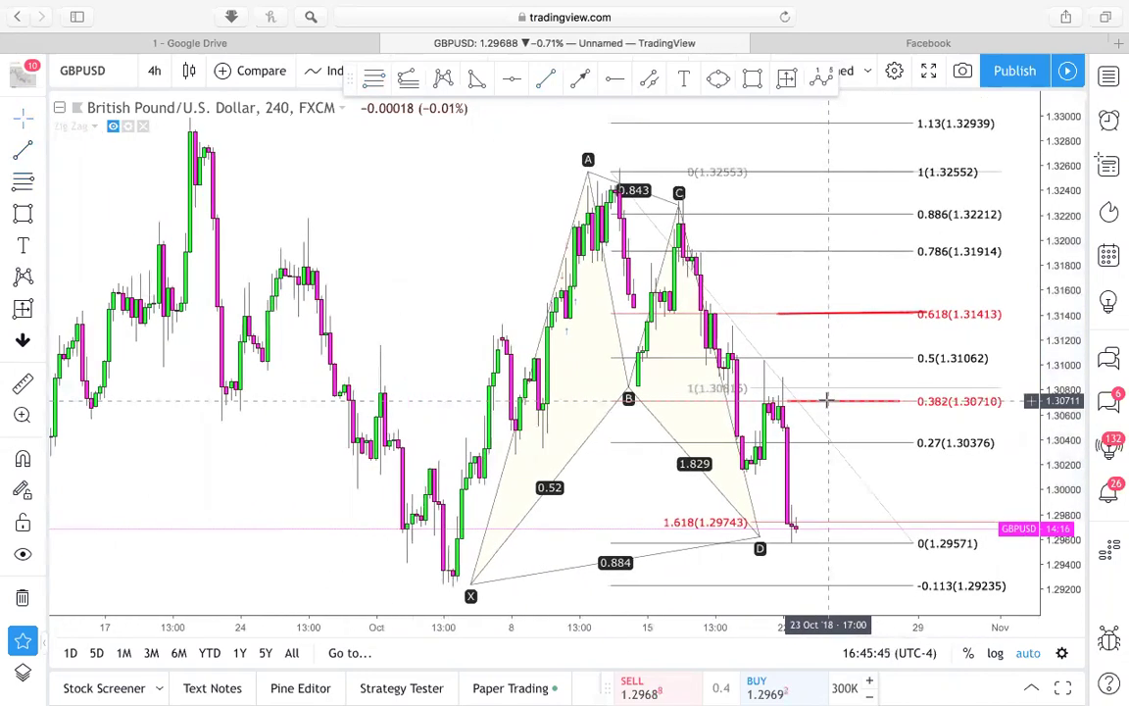
scroll(826, 400, "down", 2)
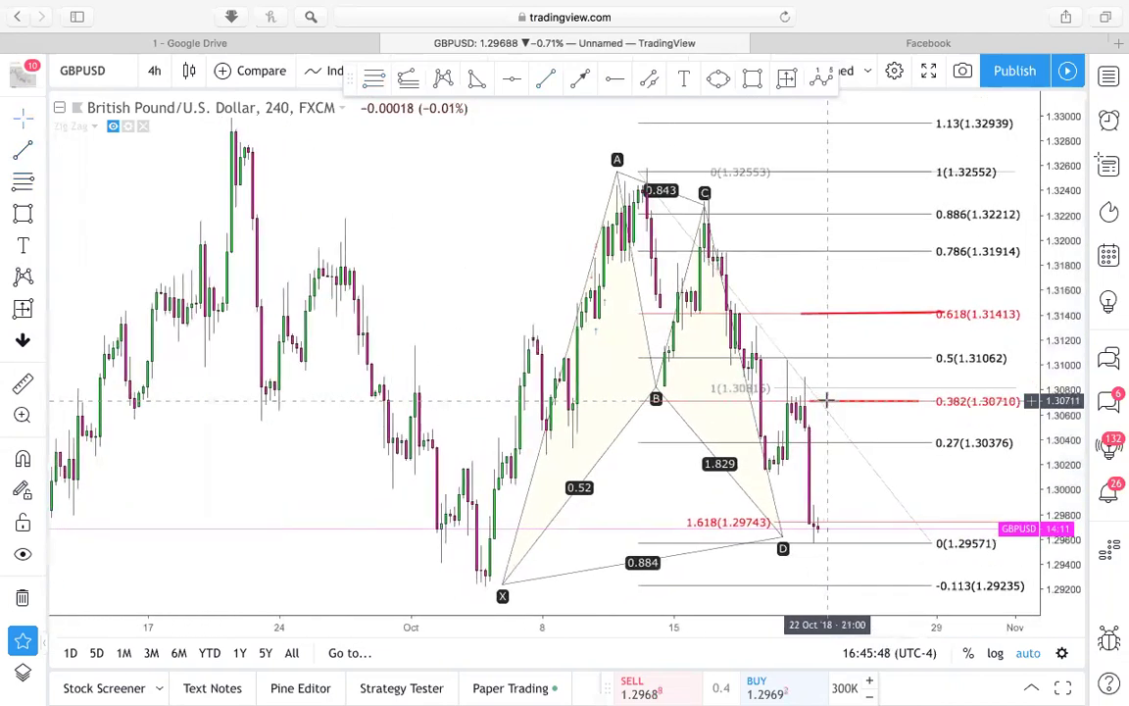
left_click(154, 71)
Step: Switch GBPUSD to 1-day candles and select the old XABCD harmonic pattern for removal
left_click(180, 421)
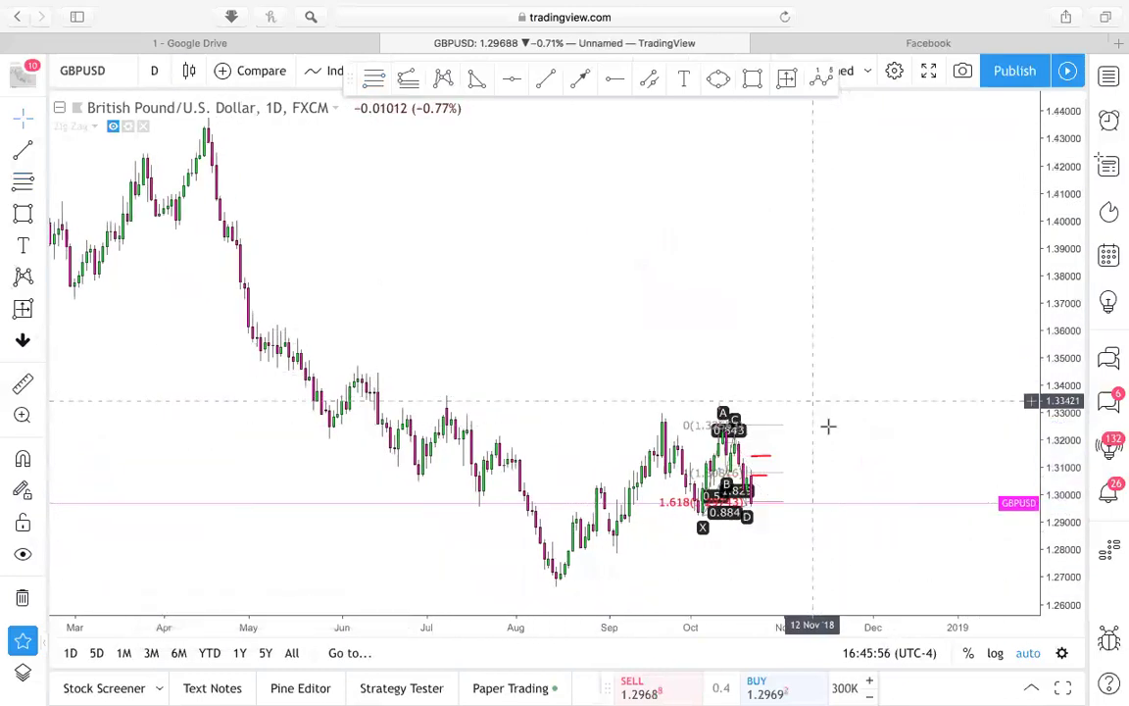
scroll(862, 449, "down", 1)
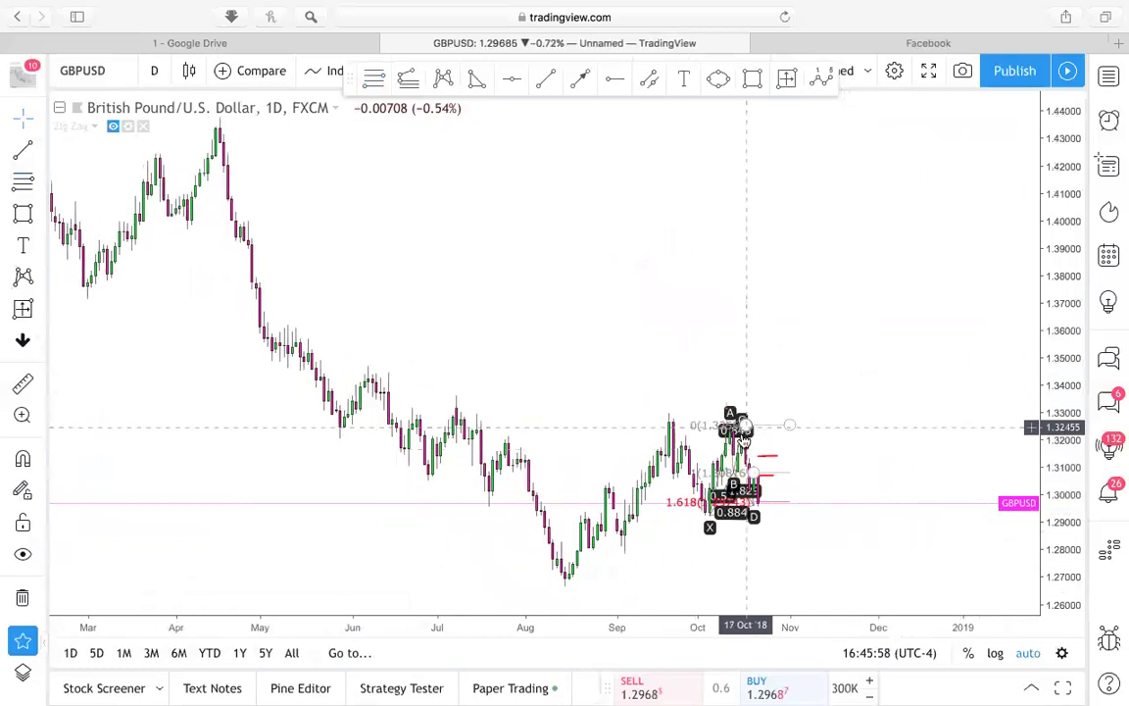
left_click(731, 443)
left_click(686, 529)
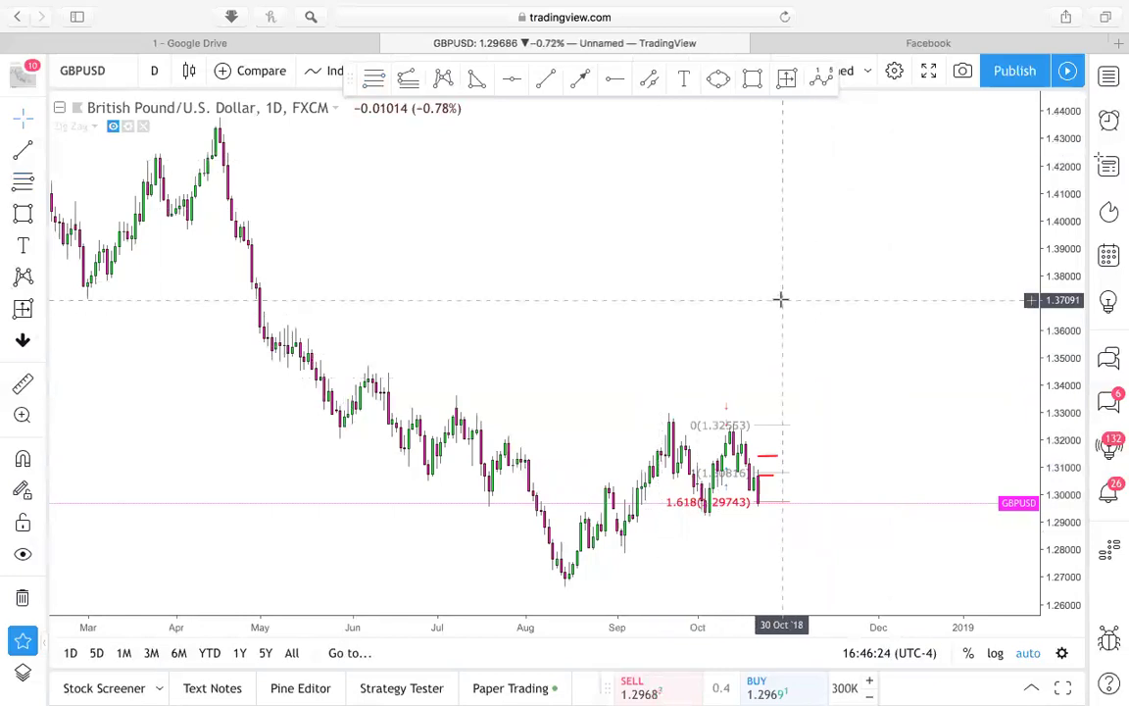
left_click(154, 71)
Step: Return to 4-hour candles and draw a new XABCD pattern from the early-October low to D near 1.618
left_click(188, 375)
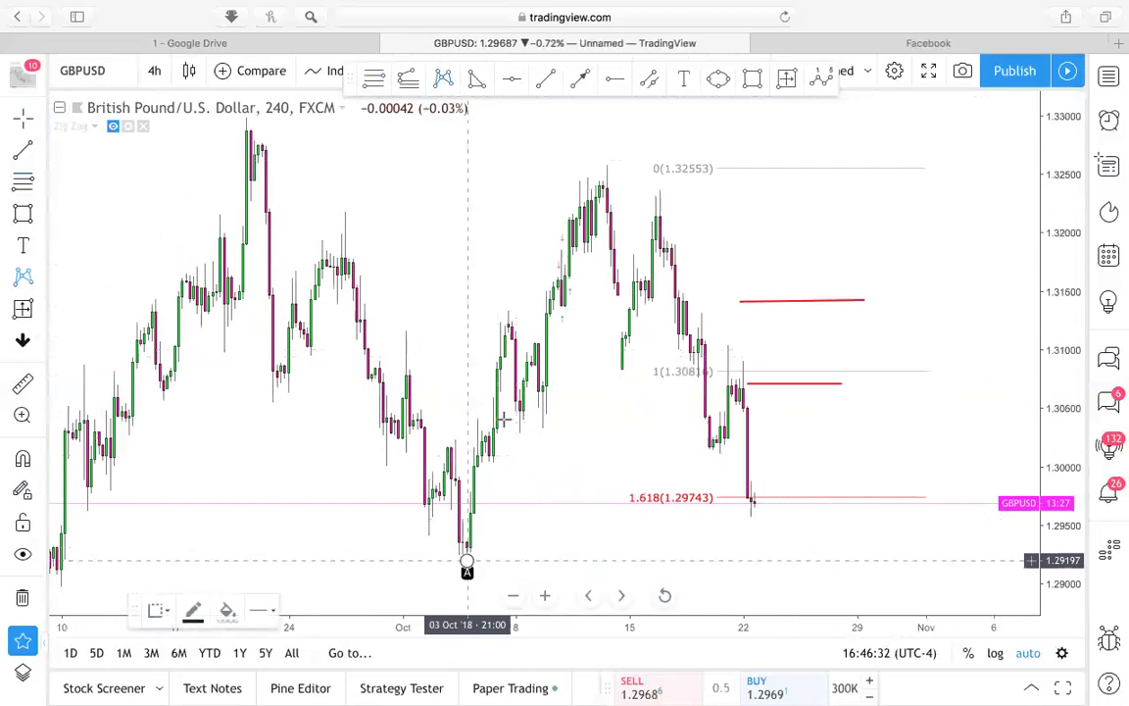
left_click(465, 555)
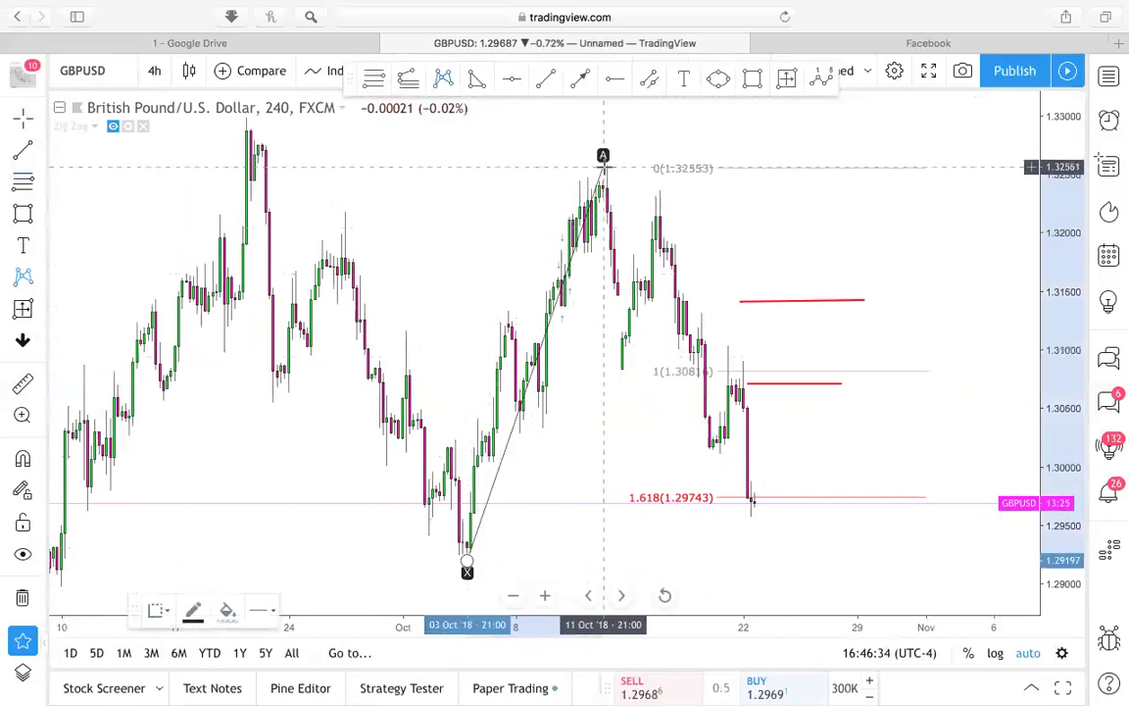
left_click(603, 166)
left_click(618, 369)
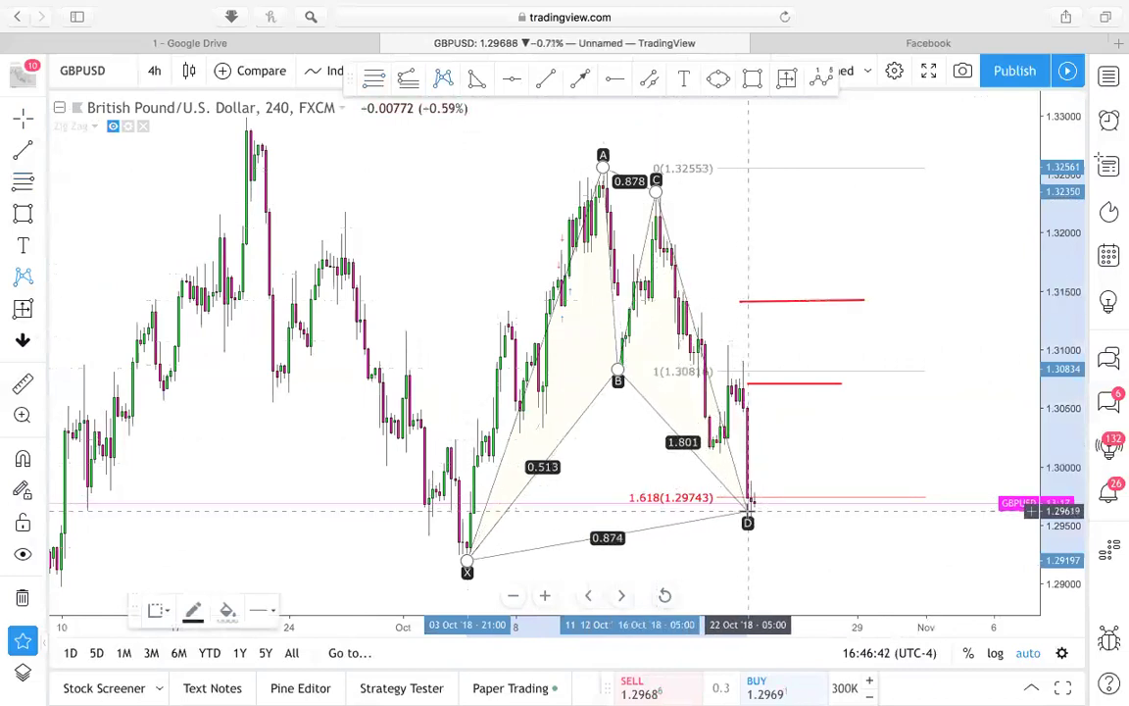
left_click(748, 511)
scroll(833, 463, "up", 2)
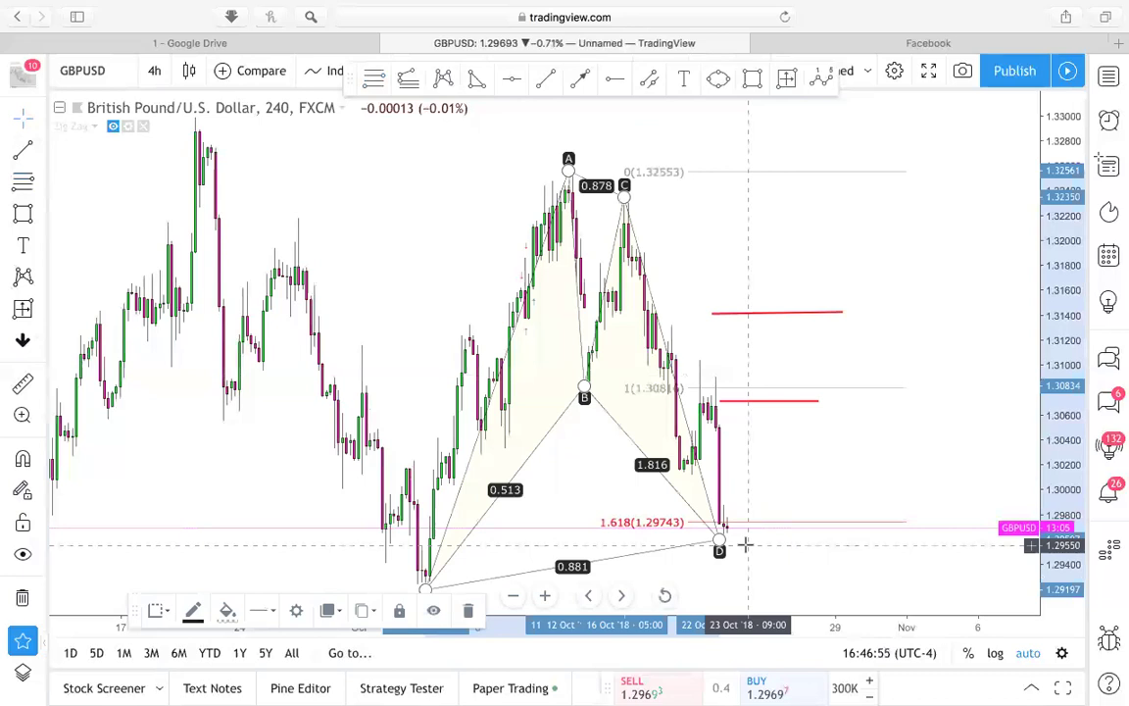
scroll(745, 544, "down", 5)
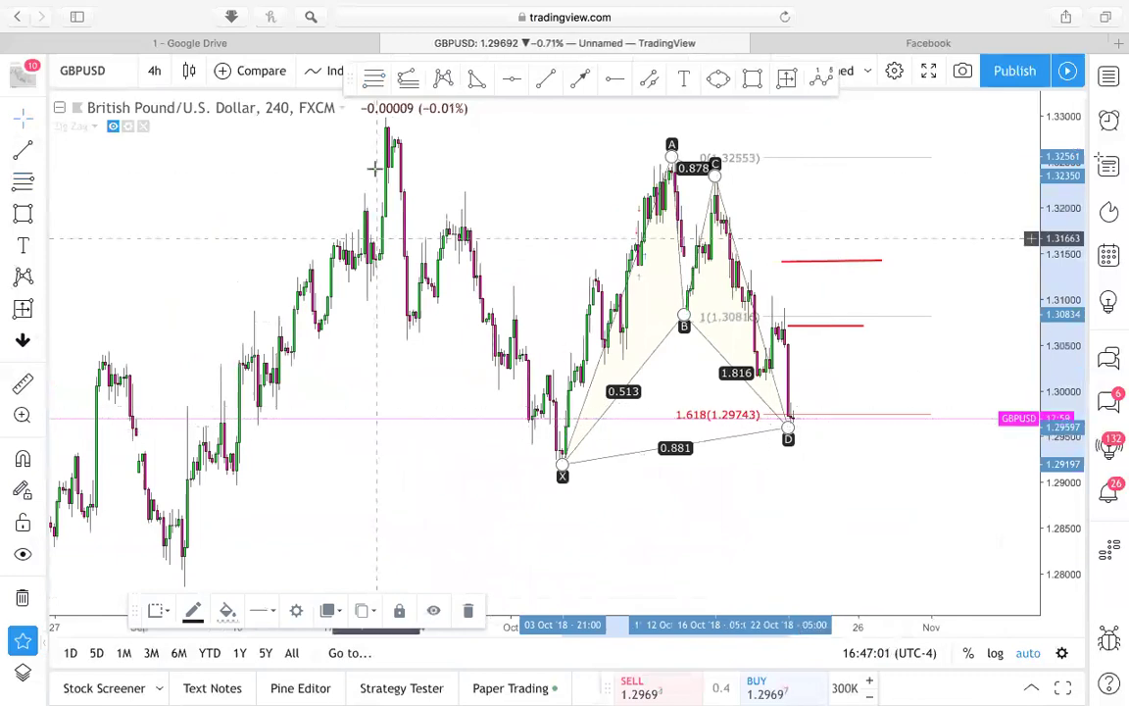
Step: Draw a green rectangle through point D, narrowed to span roughly 1.2961 down to 1.29456
left_click(751, 79)
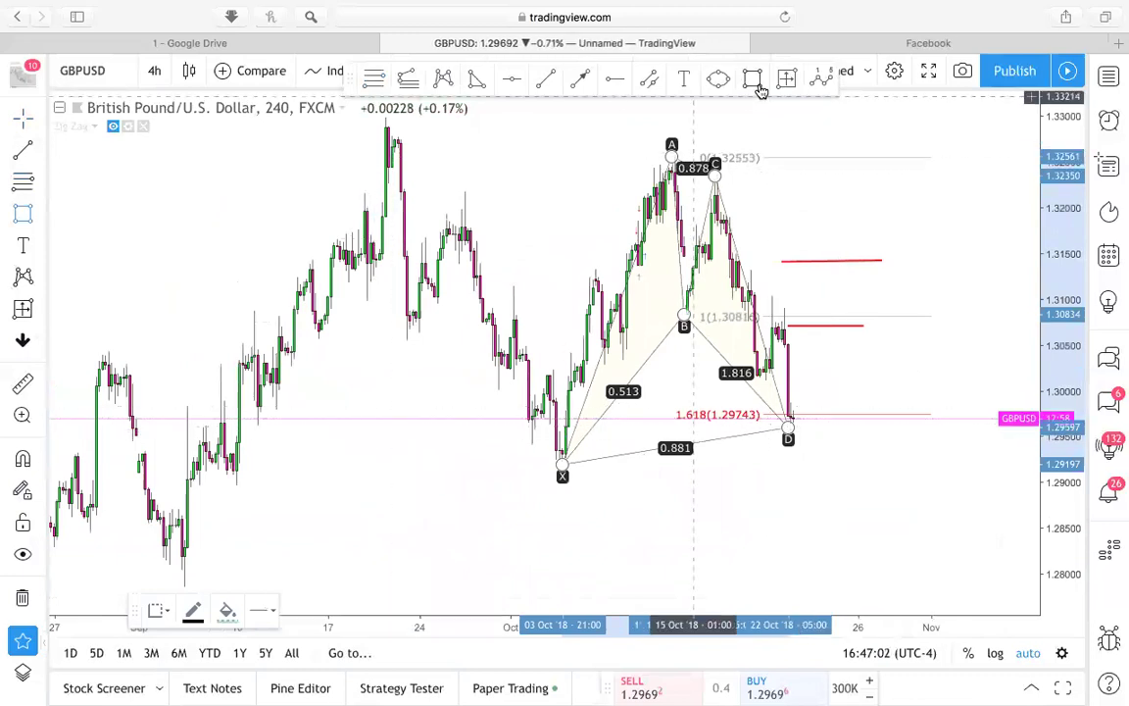
left_click(187, 405)
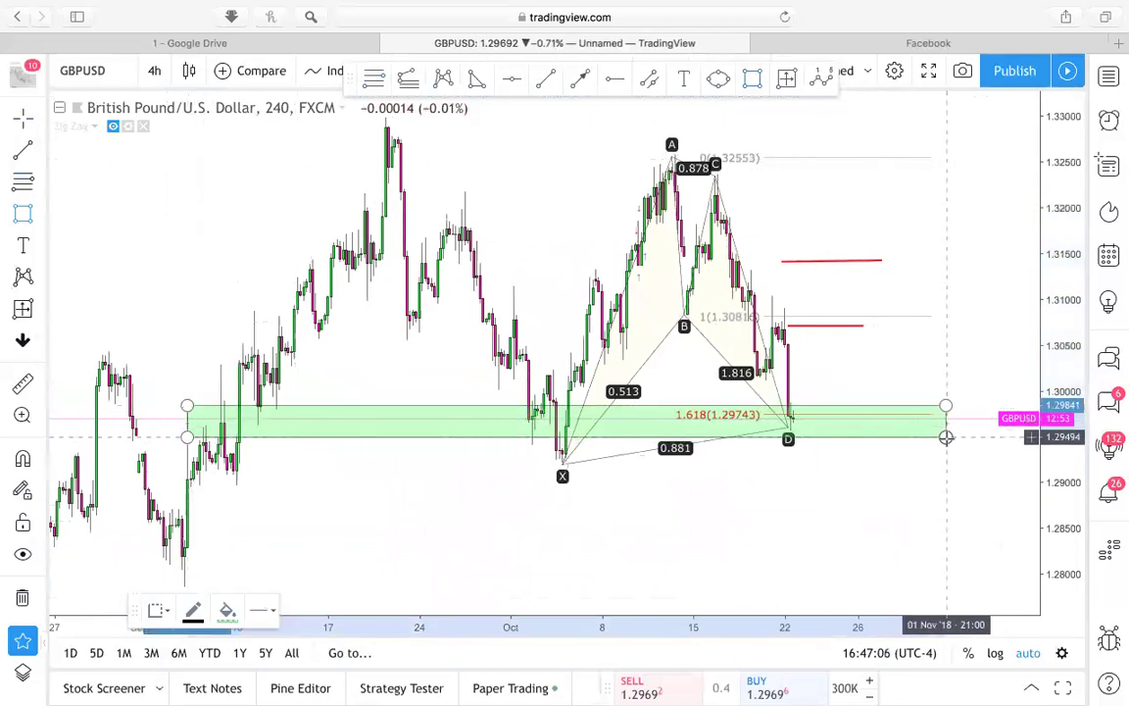
left_click(946, 440)
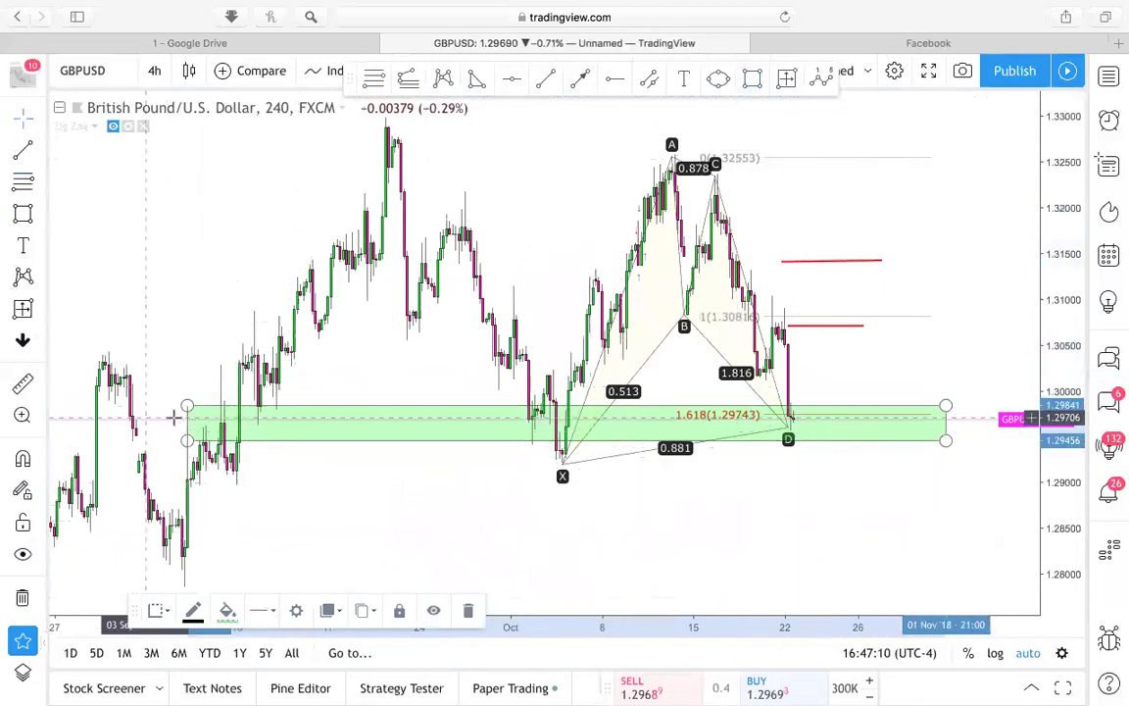
left_click_drag(188, 406, 189, 427)
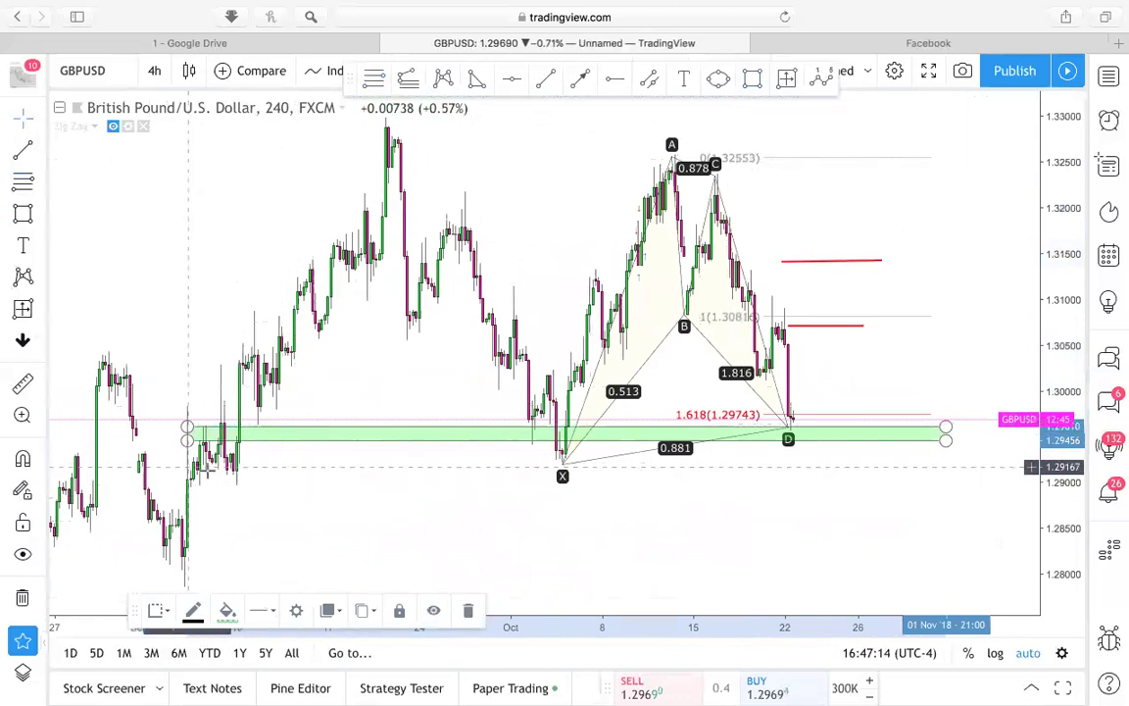
scroll(331, 501, "right", 2)
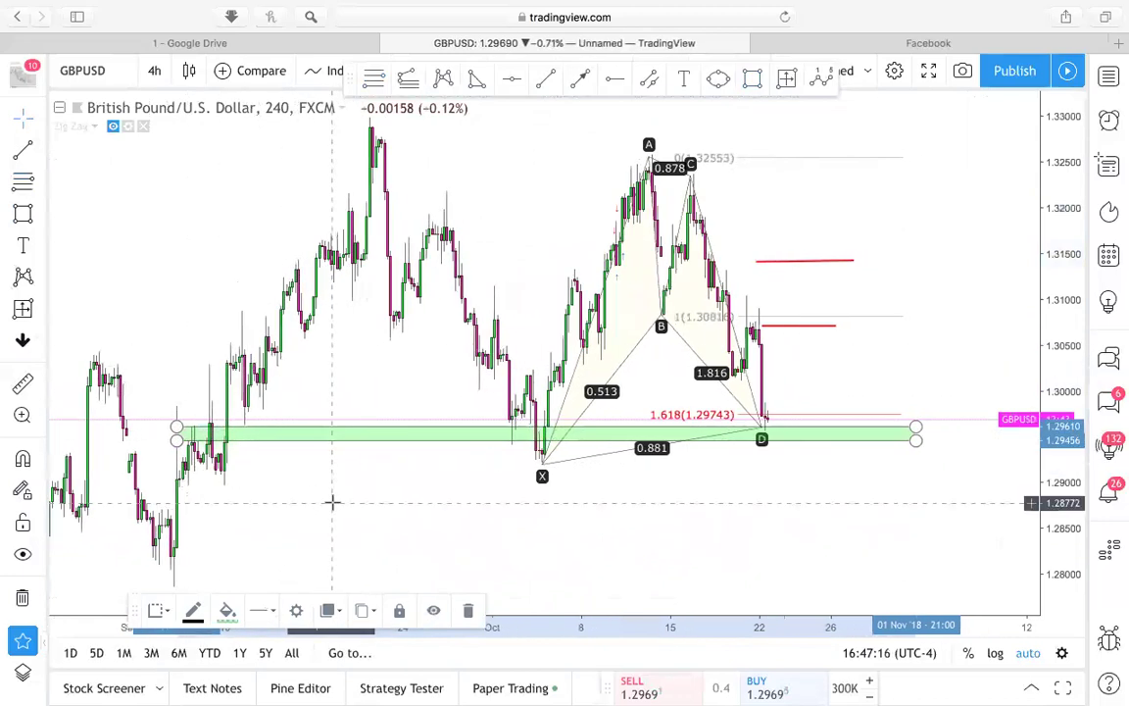
scroll(331, 501, "right", 2)
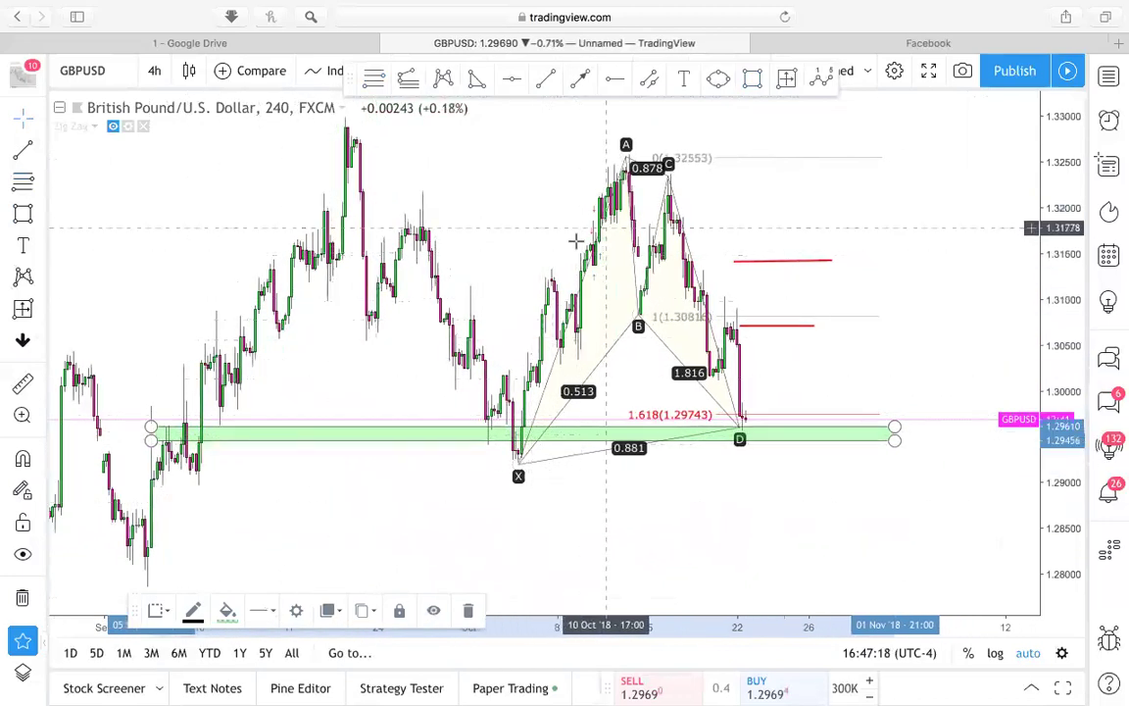